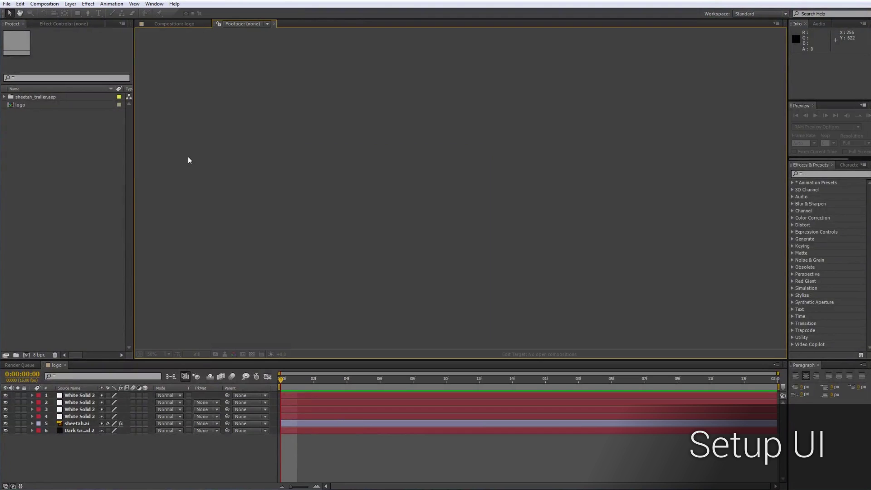
Dock the Sheetah.jsx panel into the lower-left of the workspace and narrow its width.
{"action": "left_click", "coordinate": [154, 4]}
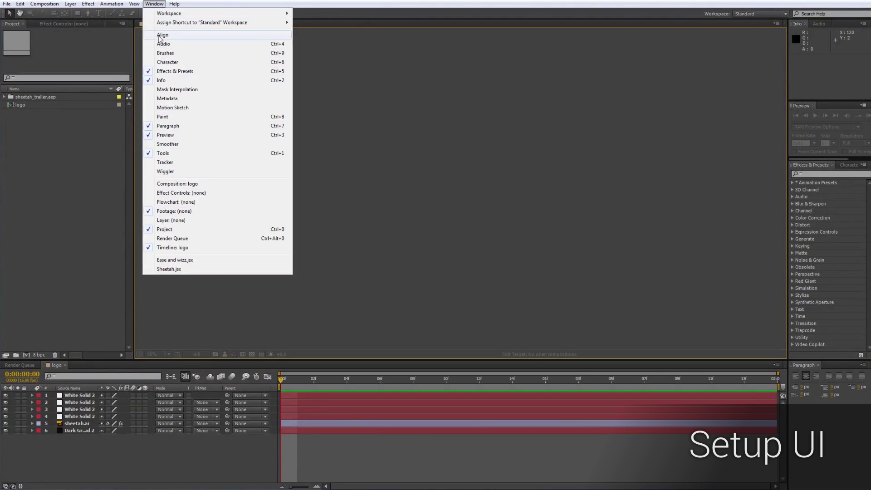
{"action": "left_click", "coordinate": [168, 269]}
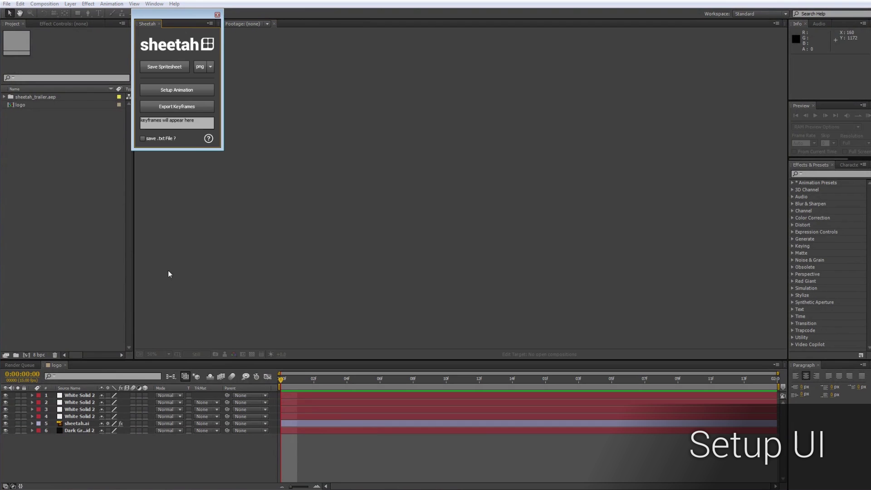
{"action": "left_click_drag", "start_coordinate": [179, 18], "coordinate": [410, 125]}
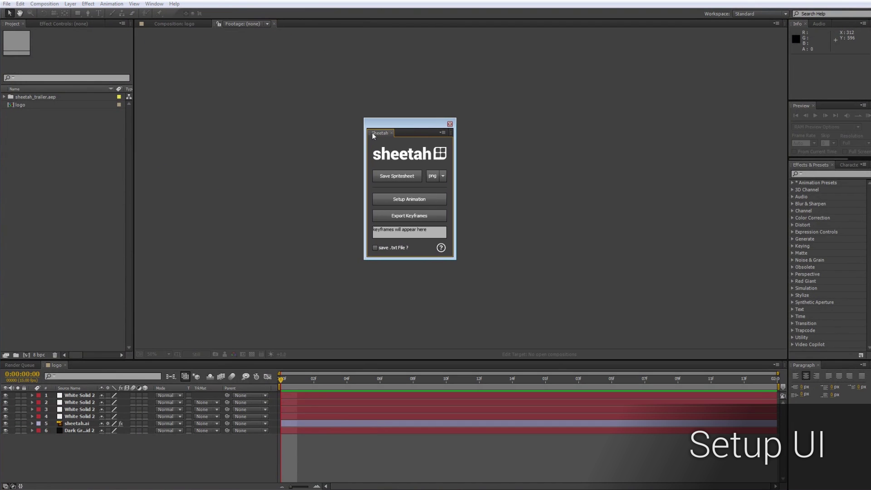
{"action": "left_click_drag", "start_coordinate": [371, 137], "coordinate": [9, 411]}
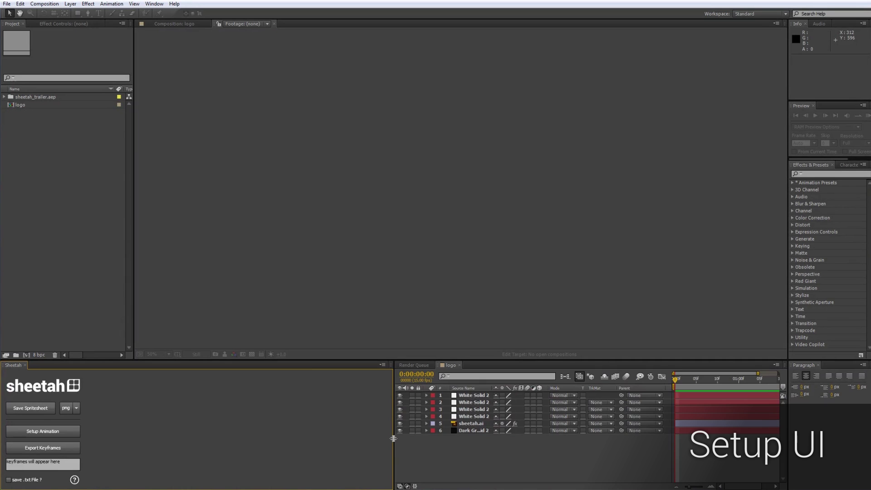
{"action": "left_click_drag", "start_coordinate": [393, 438], "coordinate": [89, 439]}
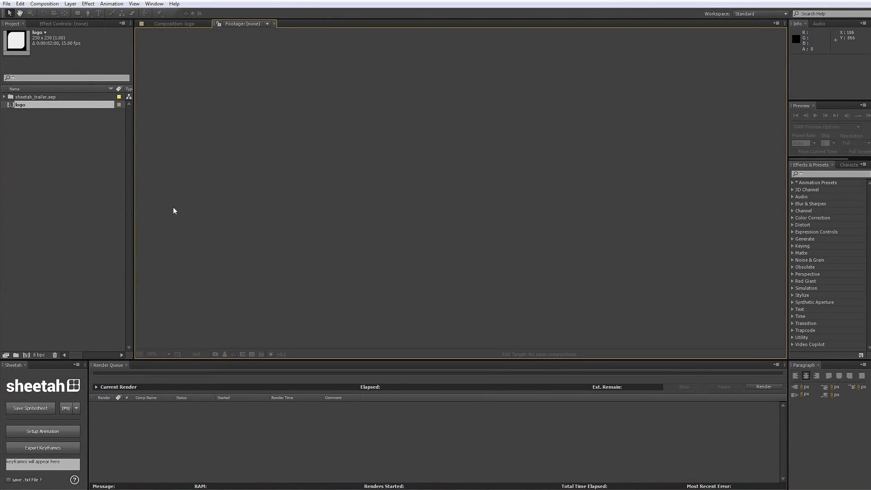
Open and preview the logo composition, then try tif as the spritesheet format.
{"action": "double_click", "coordinate": [24, 104]}
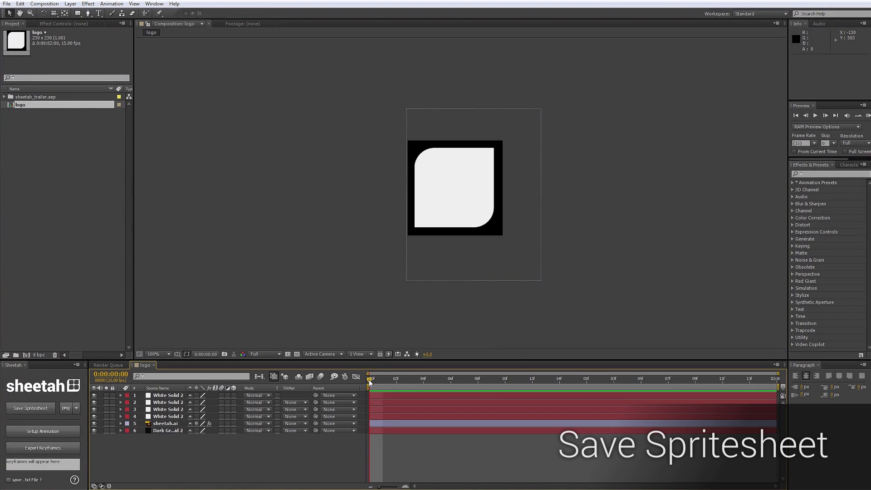
{"action": "left_click", "coordinate": [868, 116]}
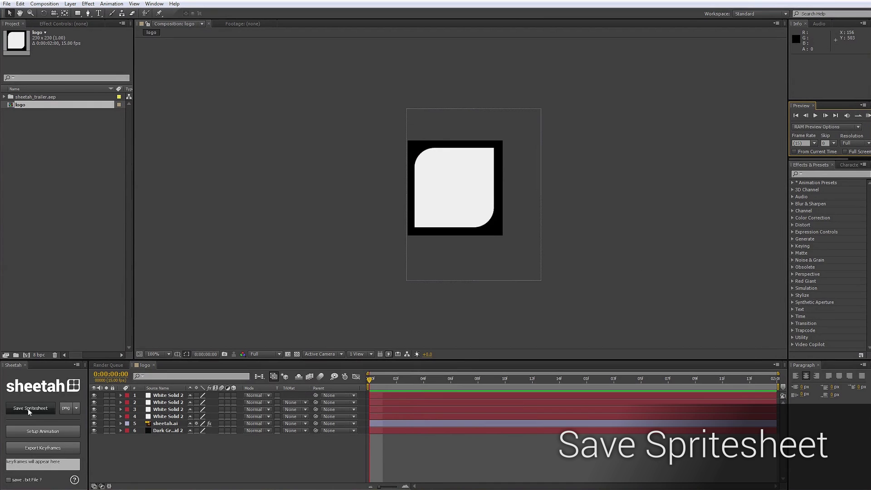
{"action": "left_click", "coordinate": [66, 410]}
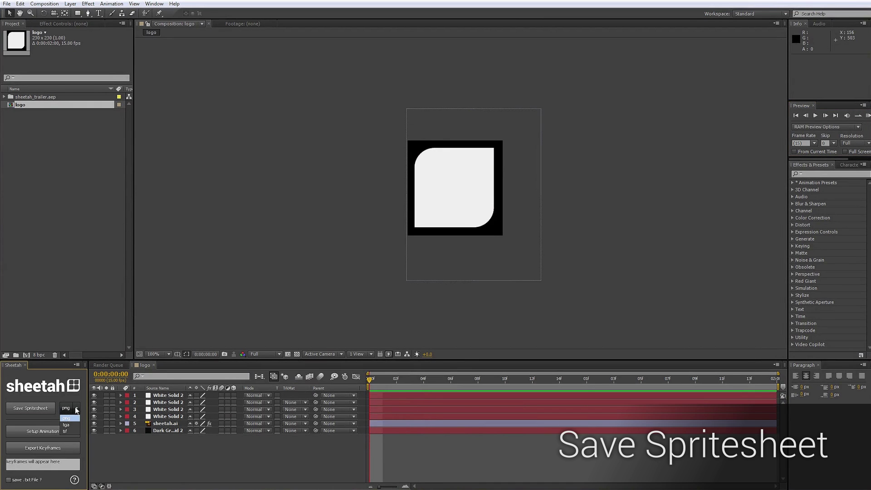
{"action": "left_click", "coordinate": [71, 435]}
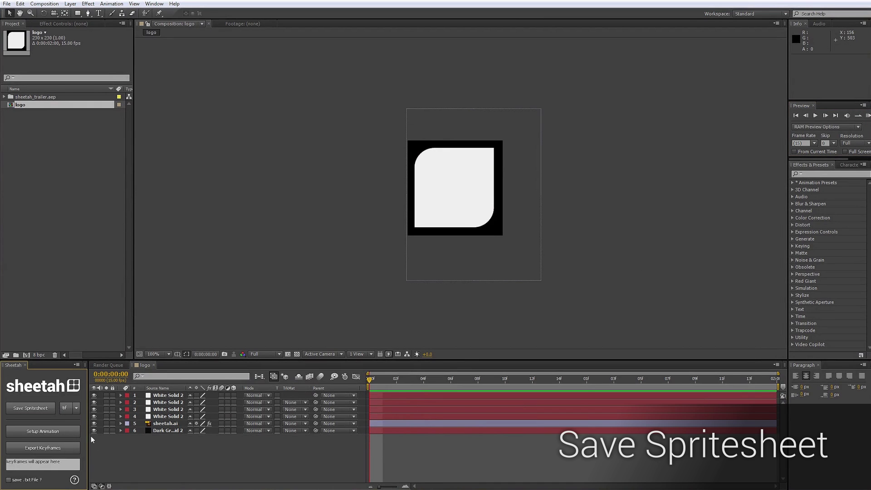
Set the Sheetah format back to png and start the Save Spritesheet export.
{"action": "left_click", "coordinate": [76, 410]}
{"action": "left_click", "coordinate": [76, 418]}
{"action": "left_click", "coordinate": [23, 407]}
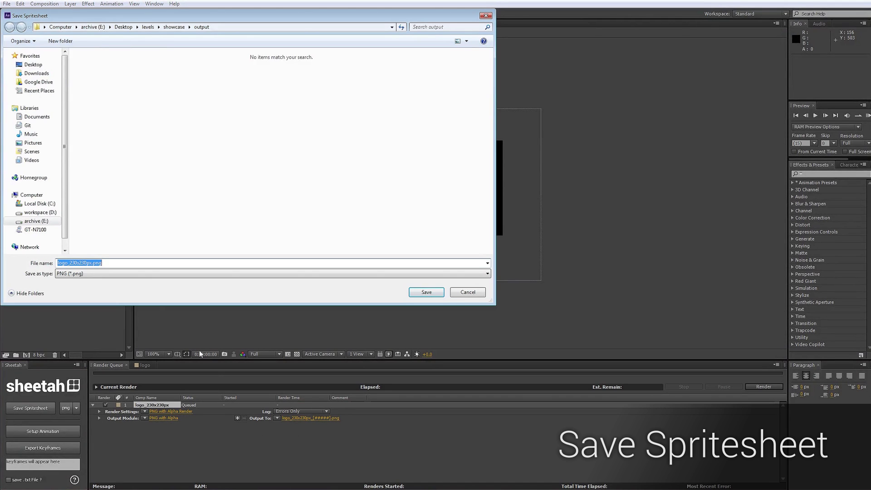
Keep the file name logo_230x230px.png and save to render the spritesheet.
{"action": "left_click", "coordinate": [105, 263]}
{"action": "left_click_drag", "start_coordinate": [70, 262], "coordinate": [93, 263]}
{"action": "left_click", "coordinate": [105, 263]}
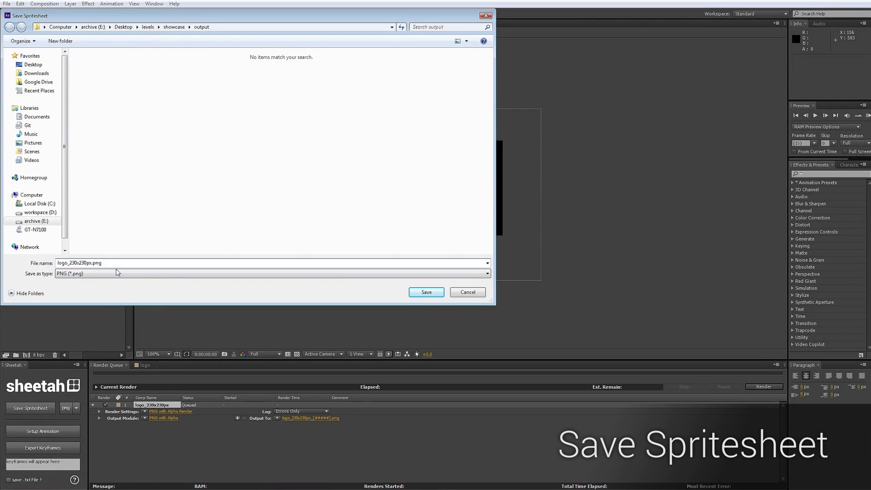
{"action": "left_click", "coordinate": [427, 292]}
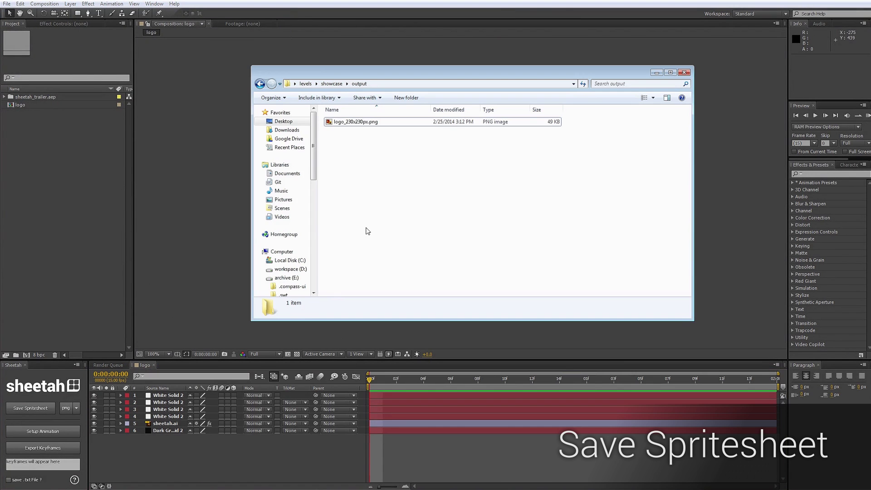
Import logo_230x230px.png from the Explorer output folder into the Project panel.
{"action": "left_click", "coordinate": [350, 125]}
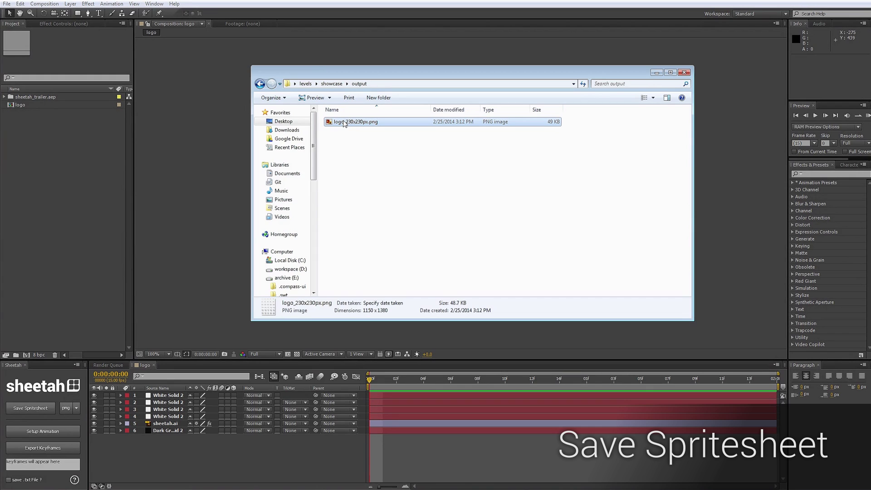
{"action": "left_click_drag", "start_coordinate": [343, 125], "coordinate": [62, 140]}
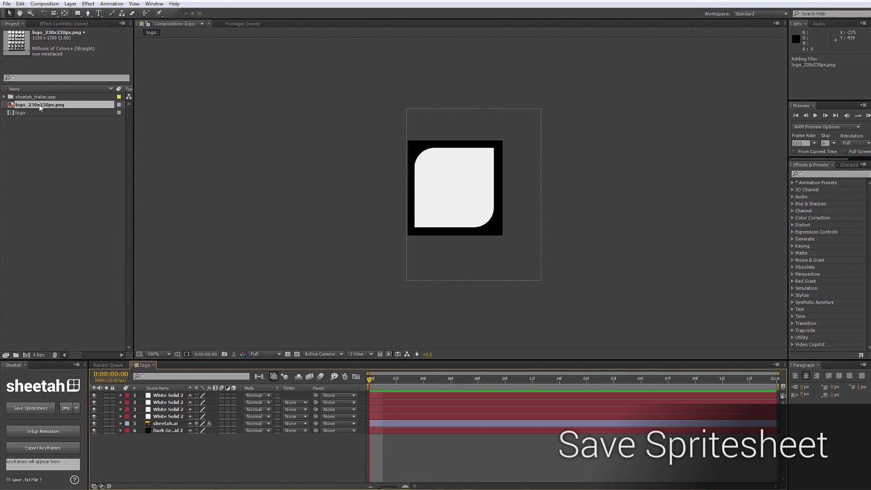
View the logo_230x230px.png footage with the transparency grid turned on.
{"action": "double_click", "coordinate": [39, 104]}
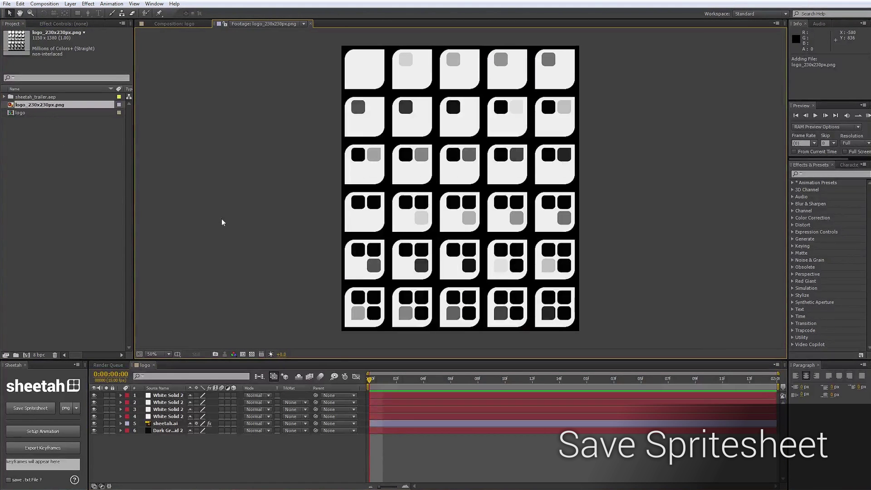
{"action": "left_click", "coordinate": [251, 354]}
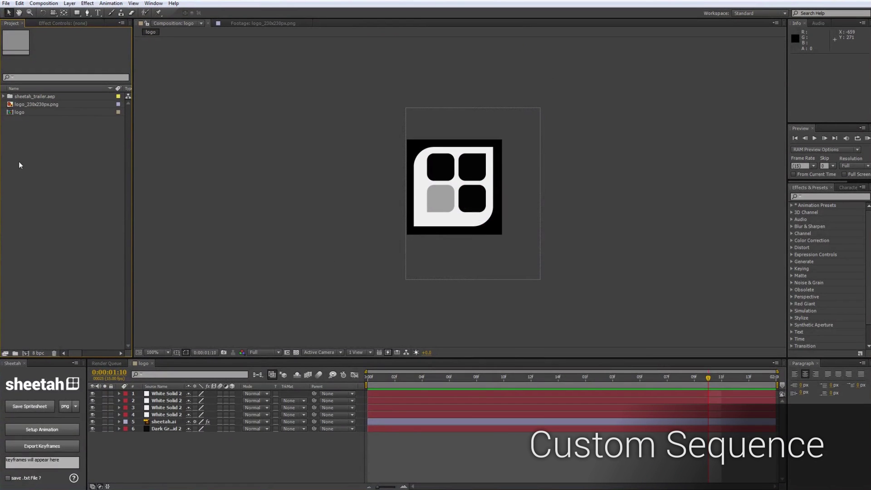
Nest the logo comp in a new composition and rename it logo_animation.
{"action": "left_click", "coordinate": [19, 113]}
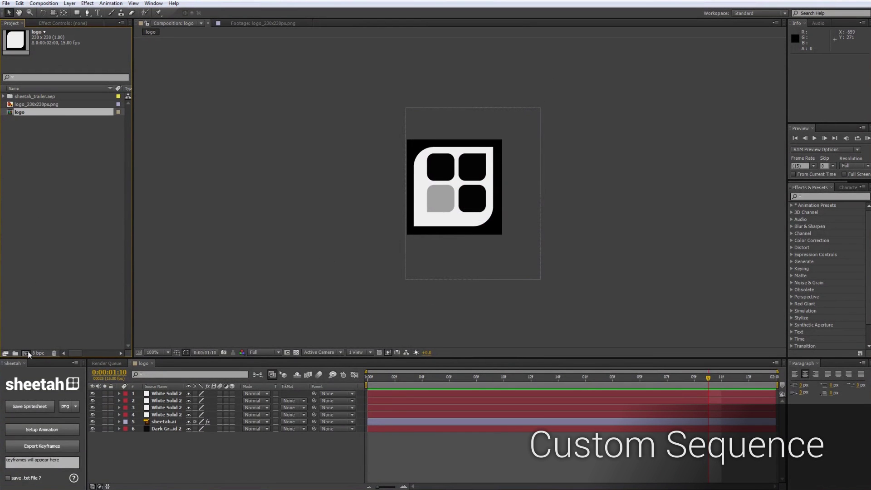
{"action": "left_click_drag", "start_coordinate": [19, 112], "coordinate": [29, 351]}
{"action": "right_click", "coordinate": [50, 114]}
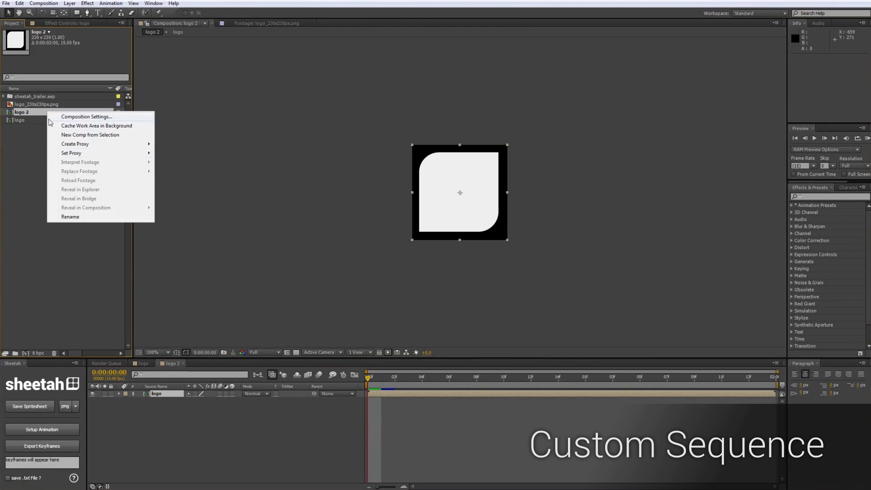
{"action": "left_click", "coordinate": [80, 219]}
{"action": "type", "text": "logo_an"}
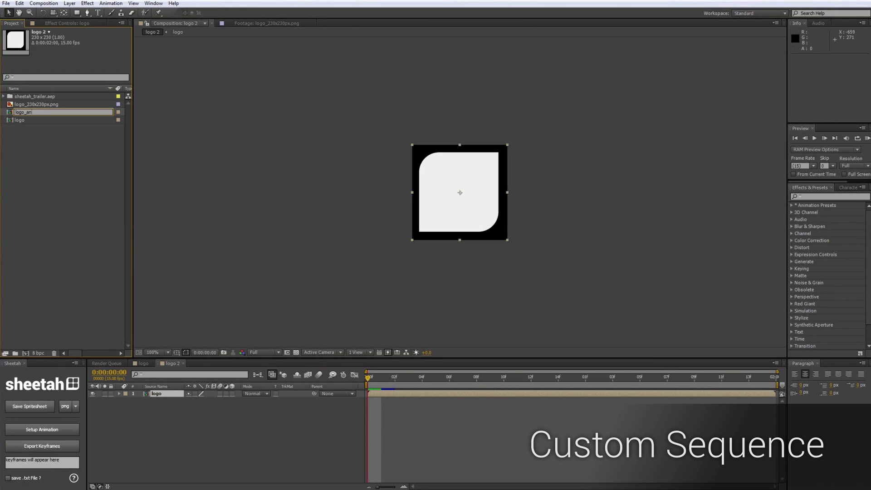
{"action": "type", "text": "imation"}
{"action": "left_click", "coordinate": [51, 179]}
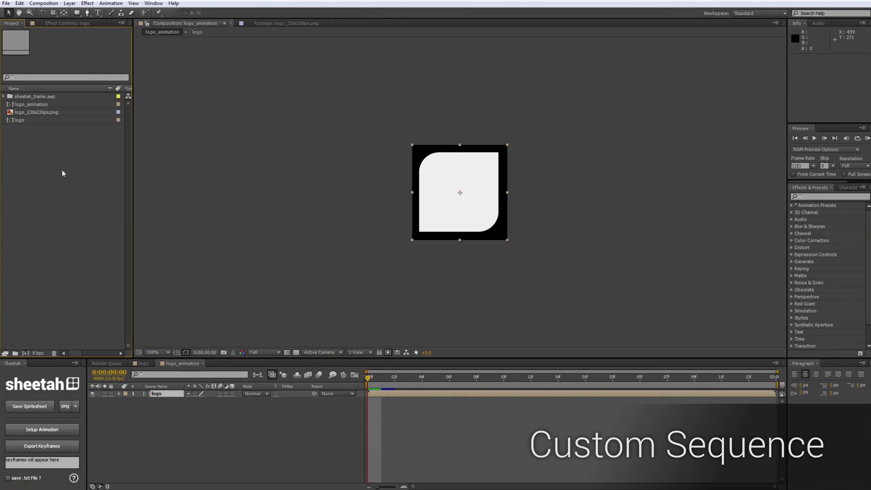
Set the logo_animation composition duration to 0:00:04:00.
{"action": "right_click", "coordinate": [177, 362]}
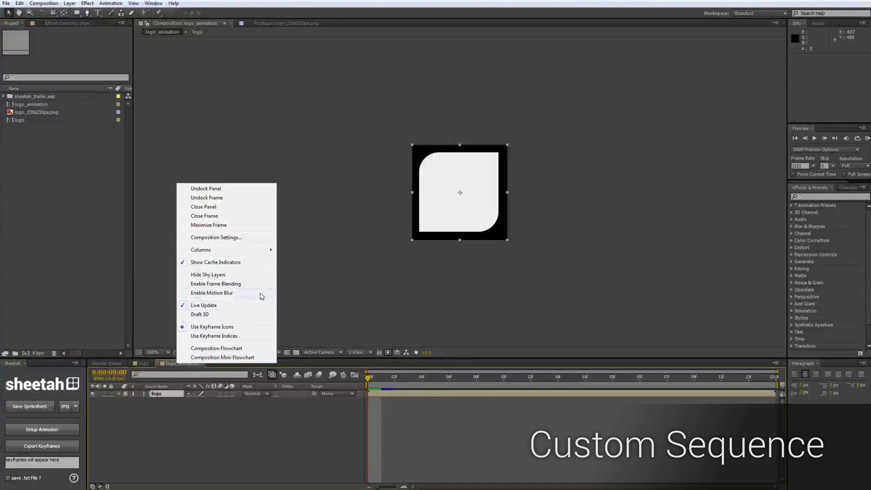
{"action": "left_click", "coordinate": [229, 239]}
{"action": "left_click", "coordinate": [423, 219]}
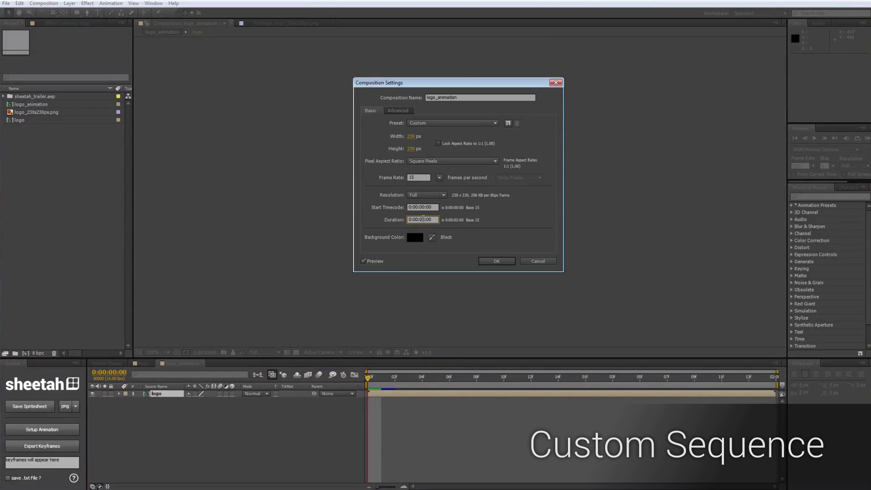
{"action": "left_click", "coordinate": [495, 263]}
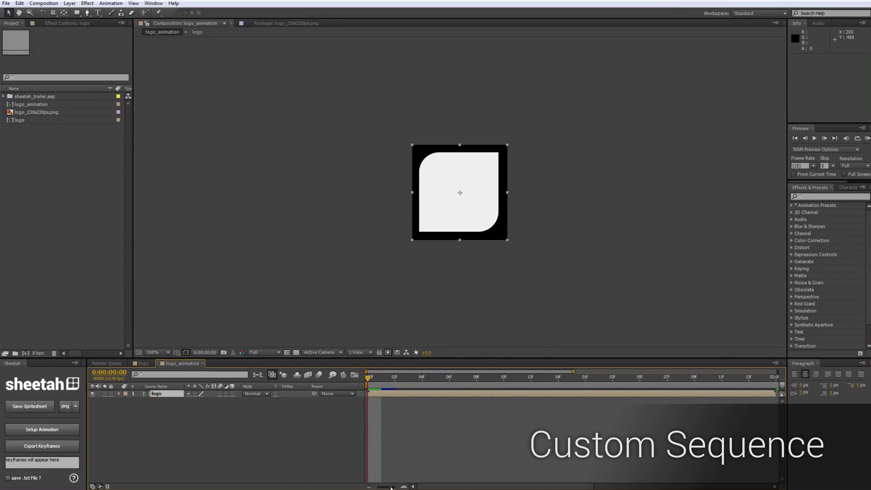
Run Sheetah's Setup Animation on the logo layer and expand its Slider Control.
{"action": "left_click_drag", "start_coordinate": [391, 488], "coordinate": [378, 487]}
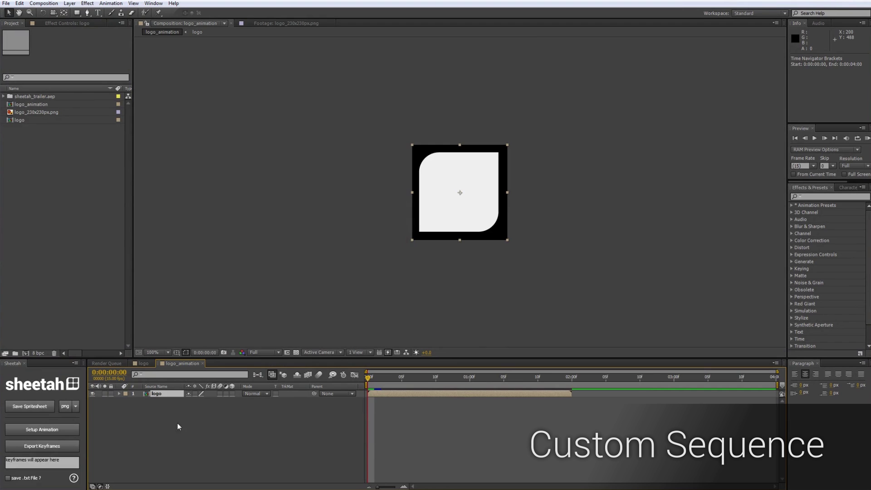
{"action": "left_click", "coordinate": [30, 431]}
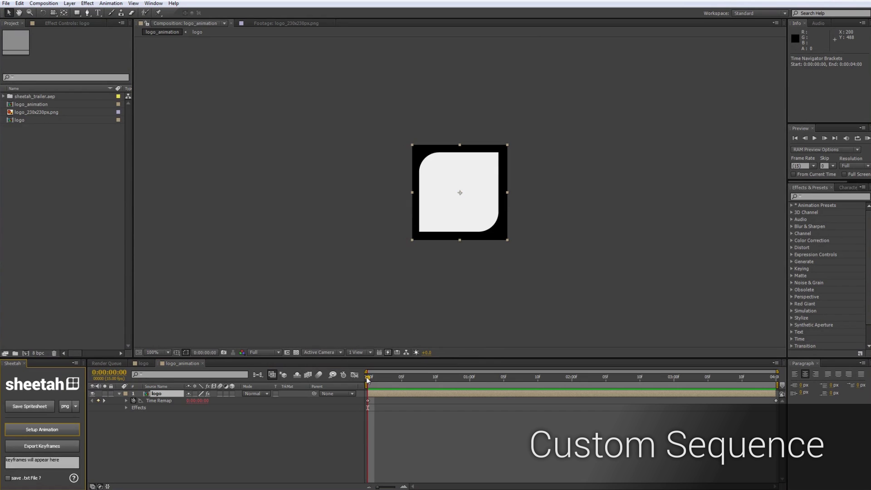
{"action": "left_click", "coordinate": [132, 412]}
{"action": "left_click", "coordinate": [126, 407]}
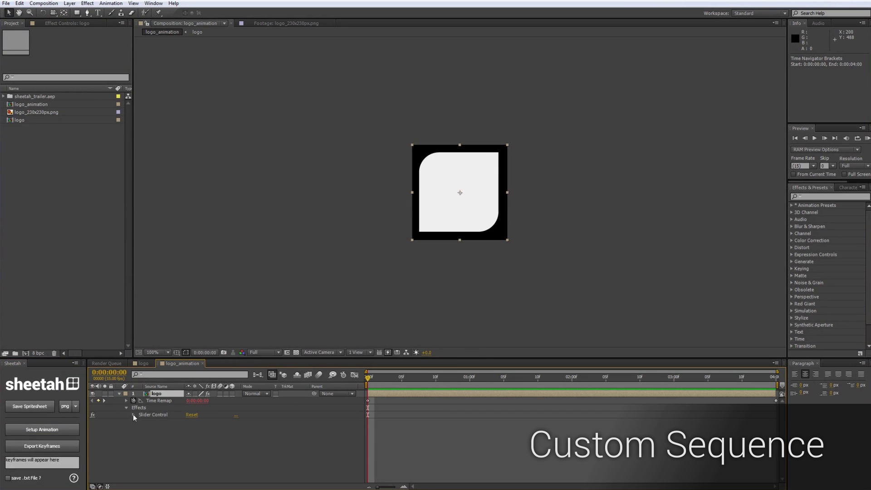
{"action": "left_click", "coordinate": [133, 414]}
Keyframe Slider to 29 at 0:00:02:00 and copy the starting 0 keyframe to the last frame.
{"action": "left_click_drag", "start_coordinate": [368, 377], "coordinate": [470, 377]}
{"action": "left_click", "coordinate": [191, 422]}
{"action": "type", "text": "2"}
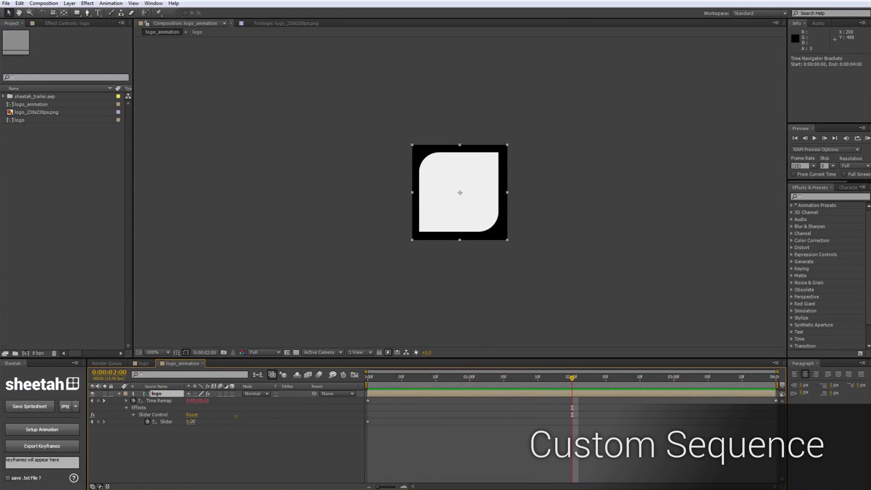
{"action": "type", "text": "9"}
{"action": "key", "text": "Return"}
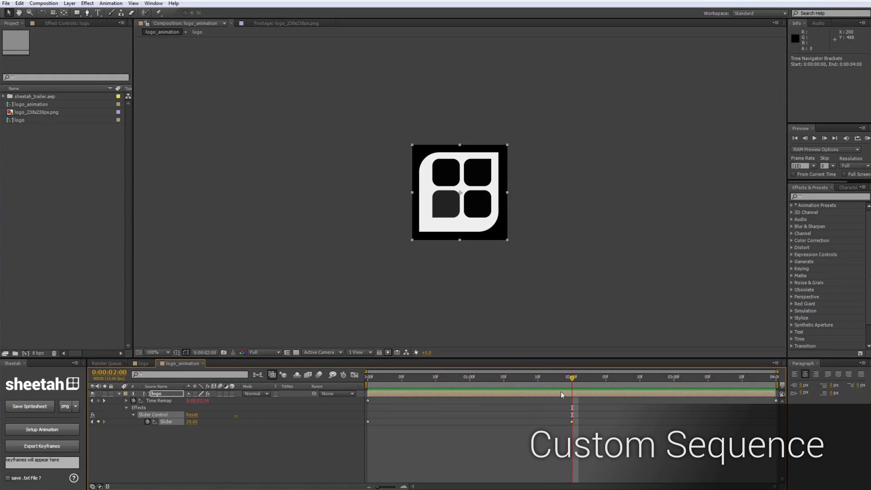
{"action": "left_click", "coordinate": [368, 421]}
{"action": "key", "text": "ctrl+c"}
{"action": "key", "text": "End"}
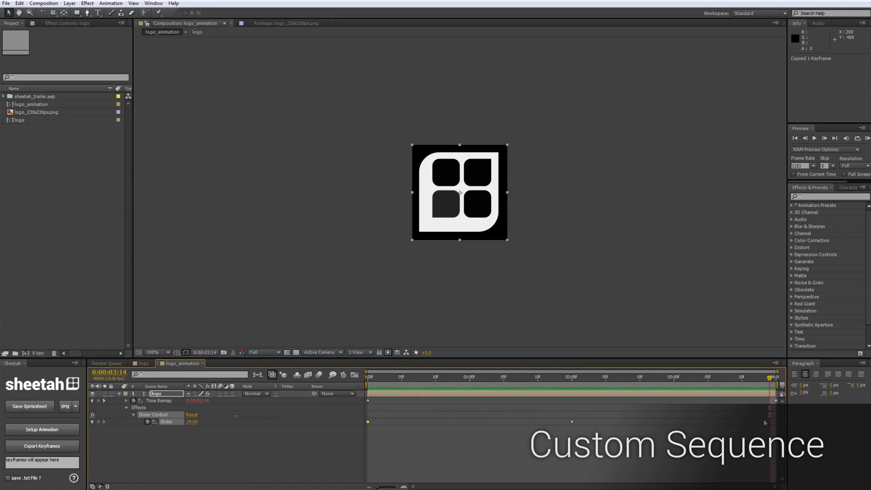
{"action": "key", "text": "ctrl+v"}
Scrub and RAM preview the 0–29–0 Slider animation.
{"action": "left_click", "coordinate": [612, 377]}
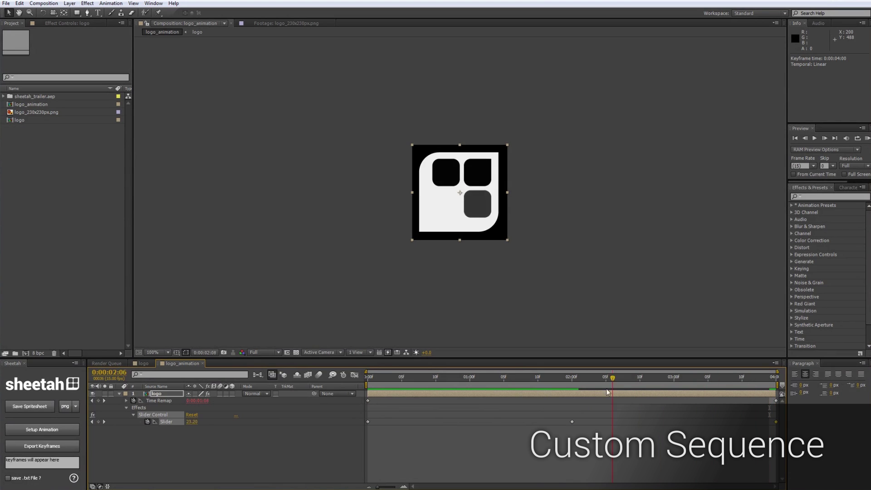
{"action": "left_click_drag", "start_coordinate": [608, 391], "coordinate": [751, 399]}
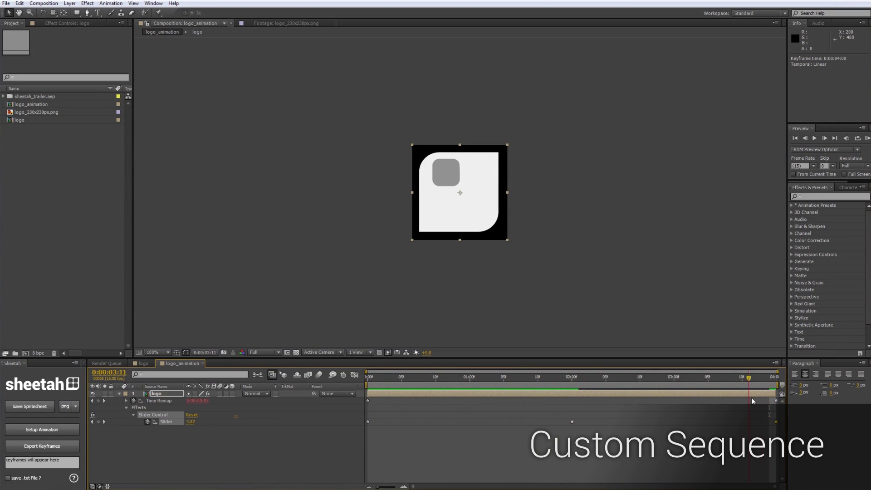
{"action": "key", "text": "KP_0"}
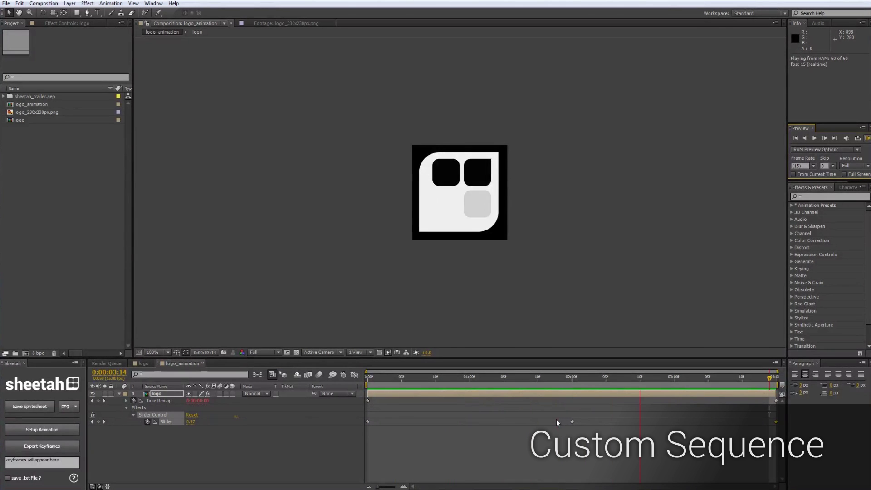
{"action": "key", "text": "space"}
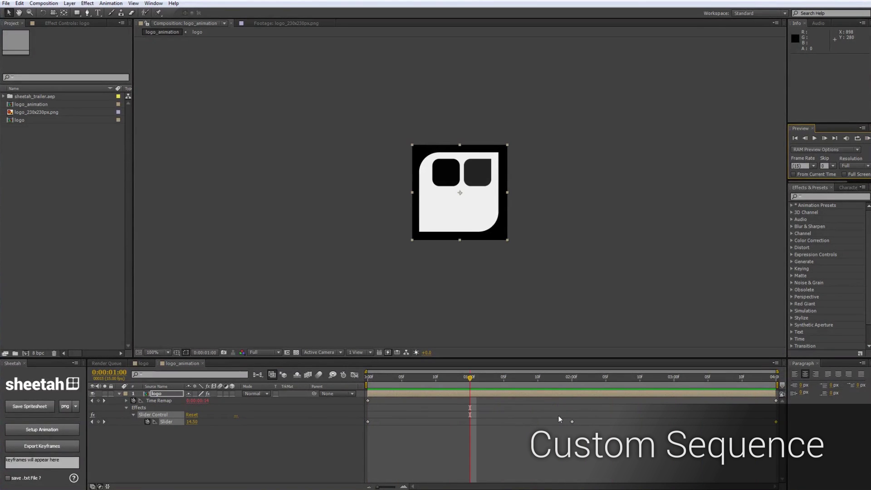
{"action": "left_click", "coordinate": [164, 393]}
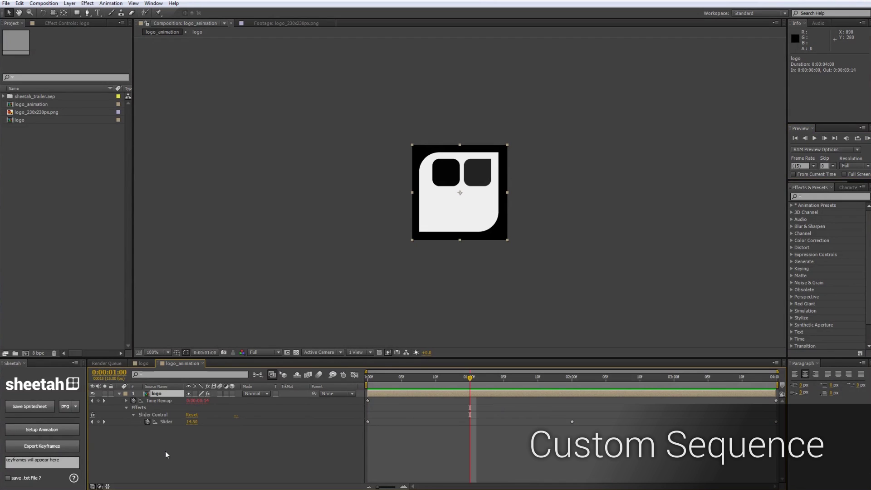
Export the keyframe sequence into the Sheetah panel and copy the resulting string.
{"action": "left_click", "coordinate": [32, 444]}
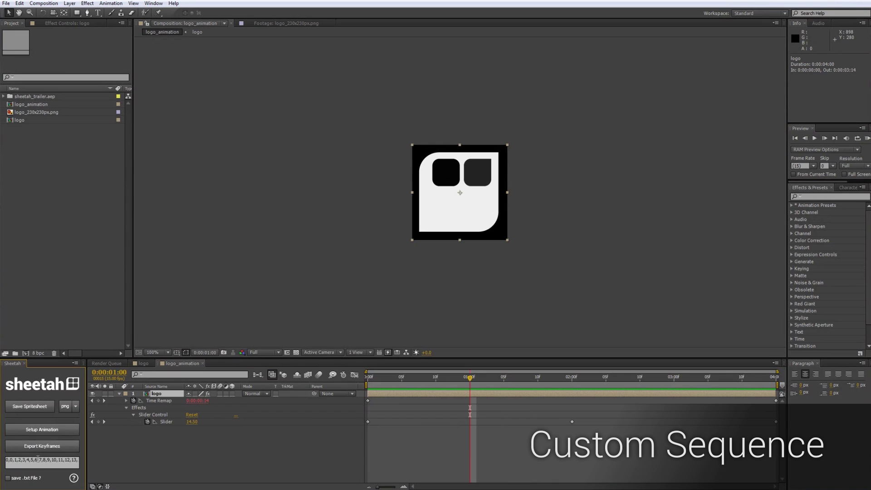
{"action": "double_click", "coordinate": [10, 463]}
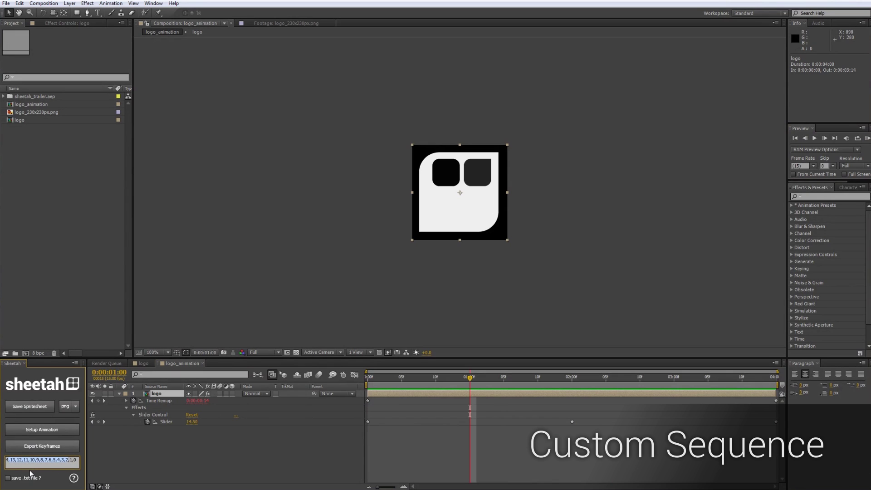
{"action": "key", "text": "ctrl+c"}
Enable 'save .txt File ?' and export the keyframes as logo_animation.txt.
{"action": "left_click", "coordinate": [7, 478]}
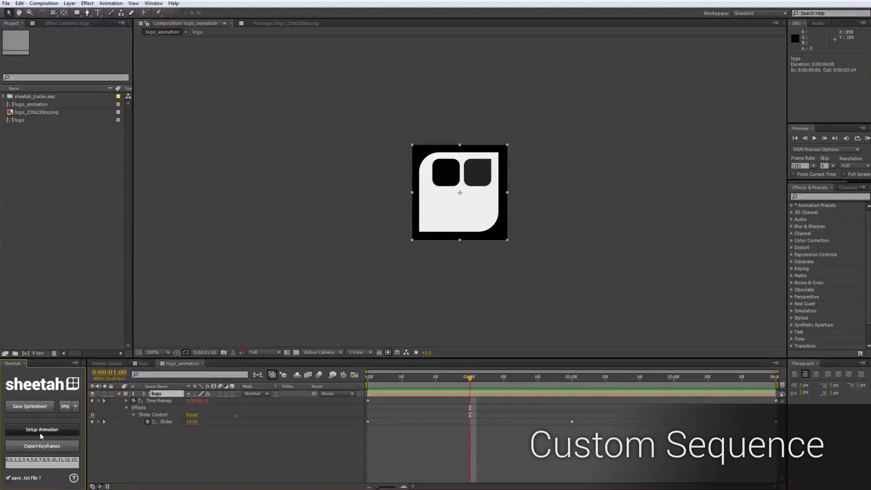
{"action": "left_click", "coordinate": [40, 447]}
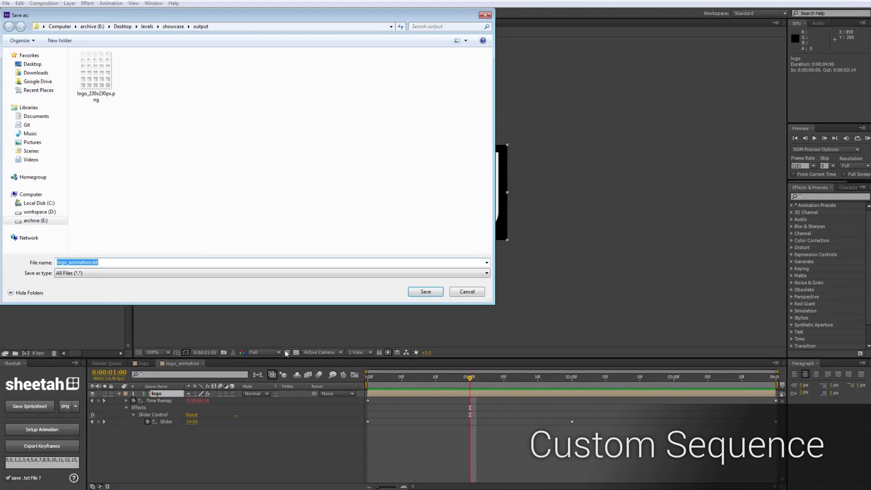
{"action": "left_click", "coordinate": [426, 292]}
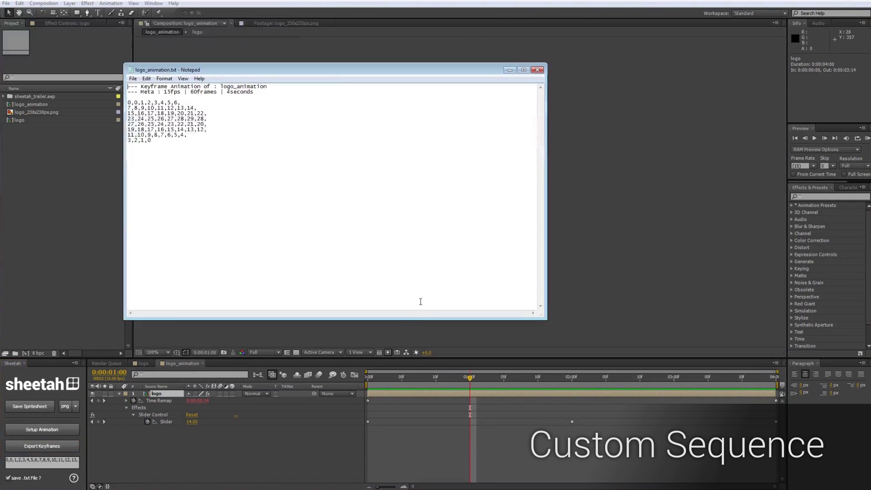
{"action": "left_click", "coordinate": [538, 70]}
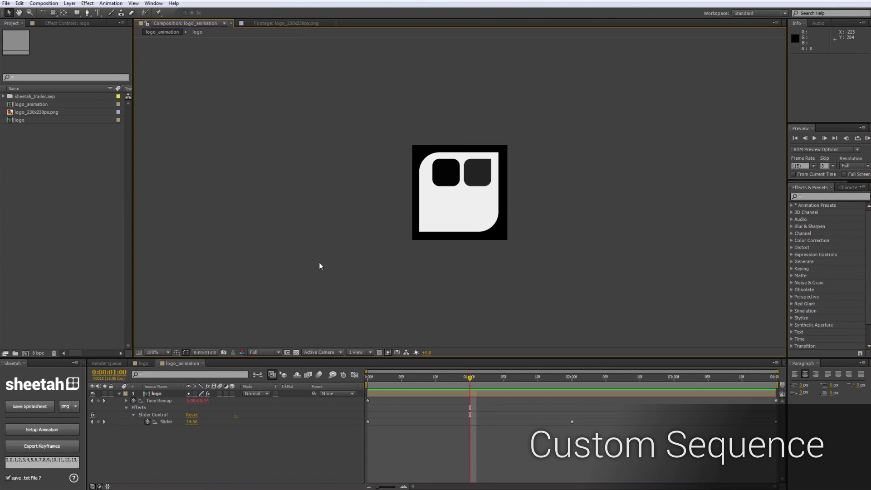